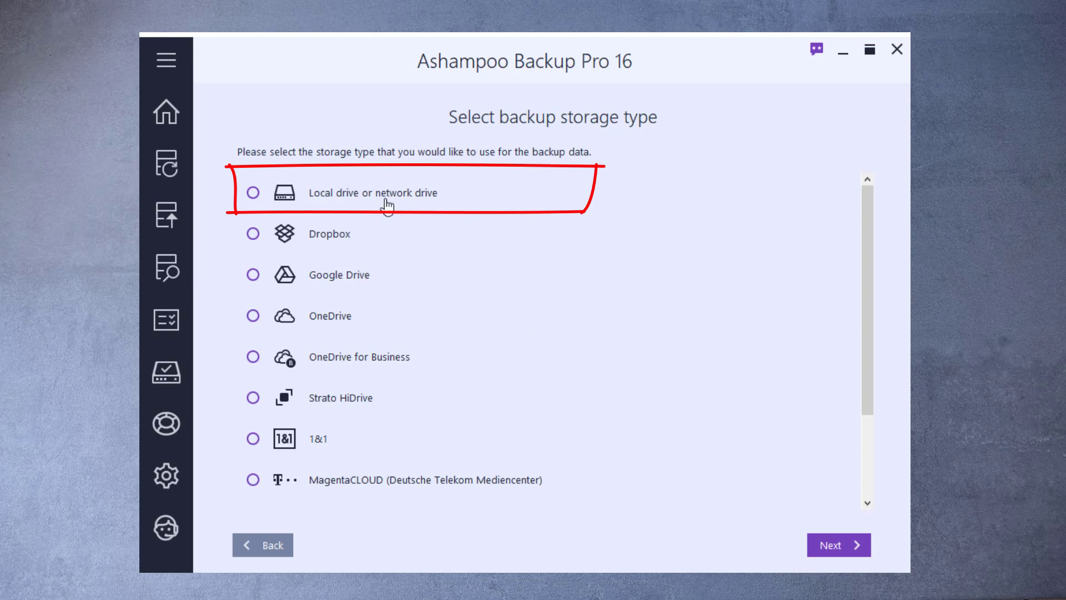
Choose a local or network drive as the backup storage type and select drive E: (WINPE) as the backup drive
{"action": "left_click", "coordinate": [253, 194]}
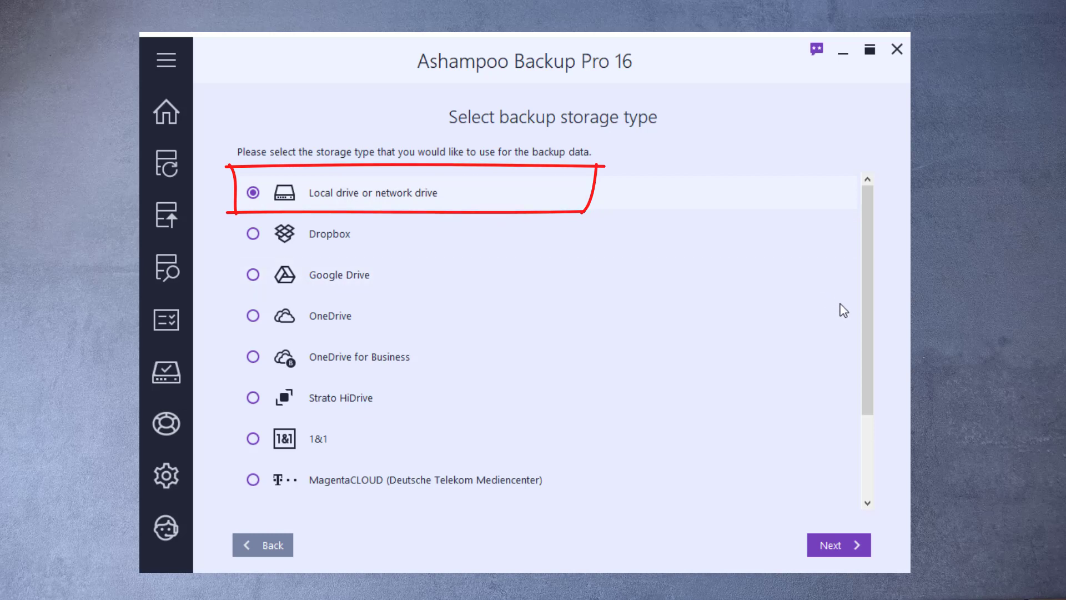
{"action": "mouse_move", "coordinate": [870, 333]}
{"action": "left_mouse_down"}
{"action": "mouse_move", "coordinate": [889, 455]}
{"action": "mouse_move", "coordinate": [868, 439]}
{"action": "mouse_move", "coordinate": [857, 333]}
{"action": "left_mouse_up"}
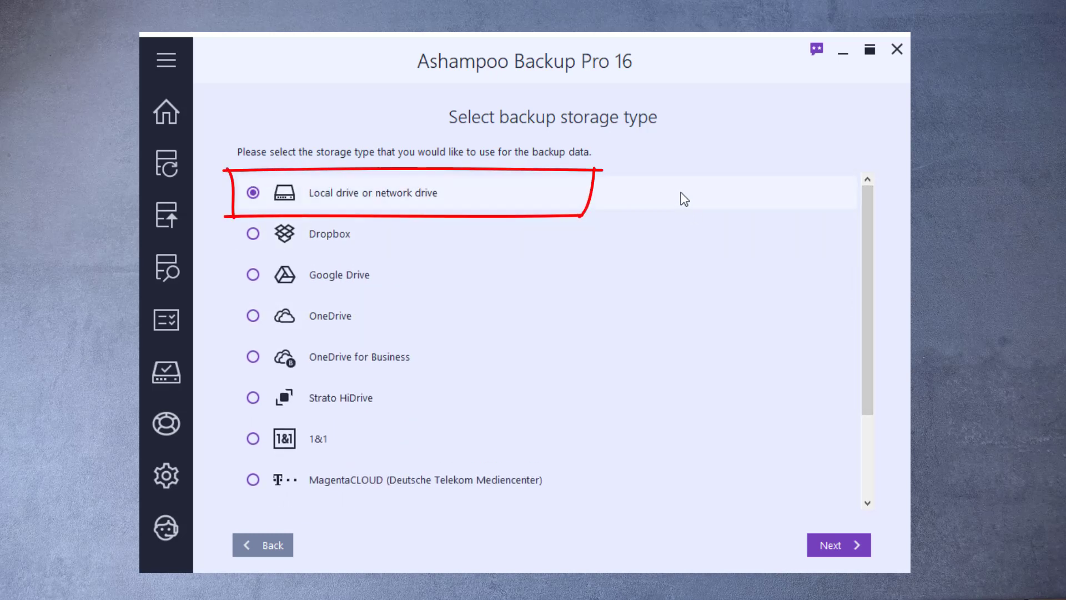
{"action": "left_click", "coordinate": [847, 547]}
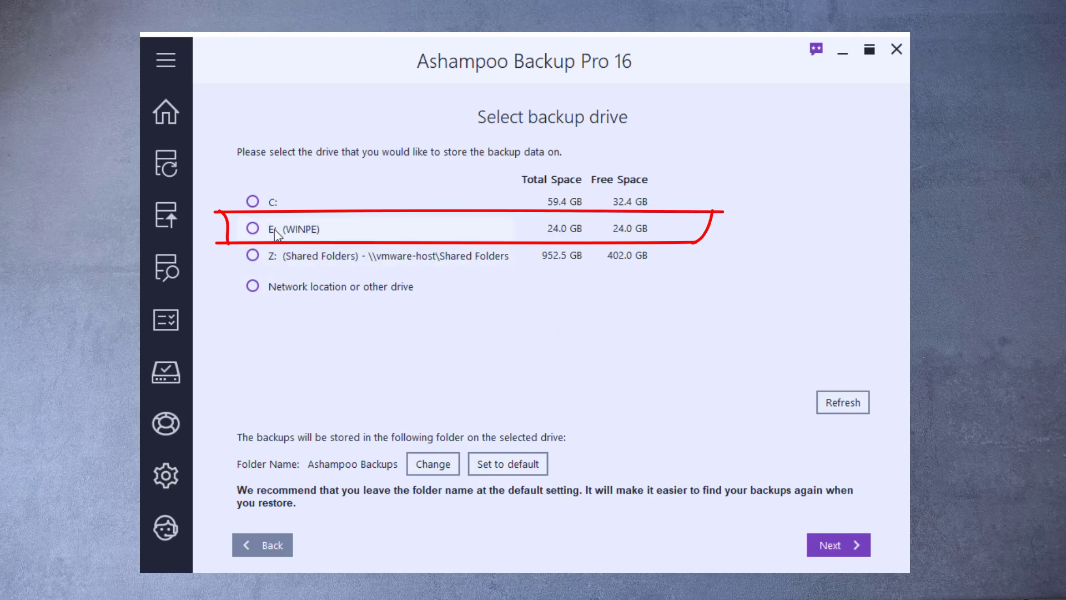
{"action": "left_click", "coordinate": [253, 228]}
{"action": "left_click", "coordinate": [847, 548]}
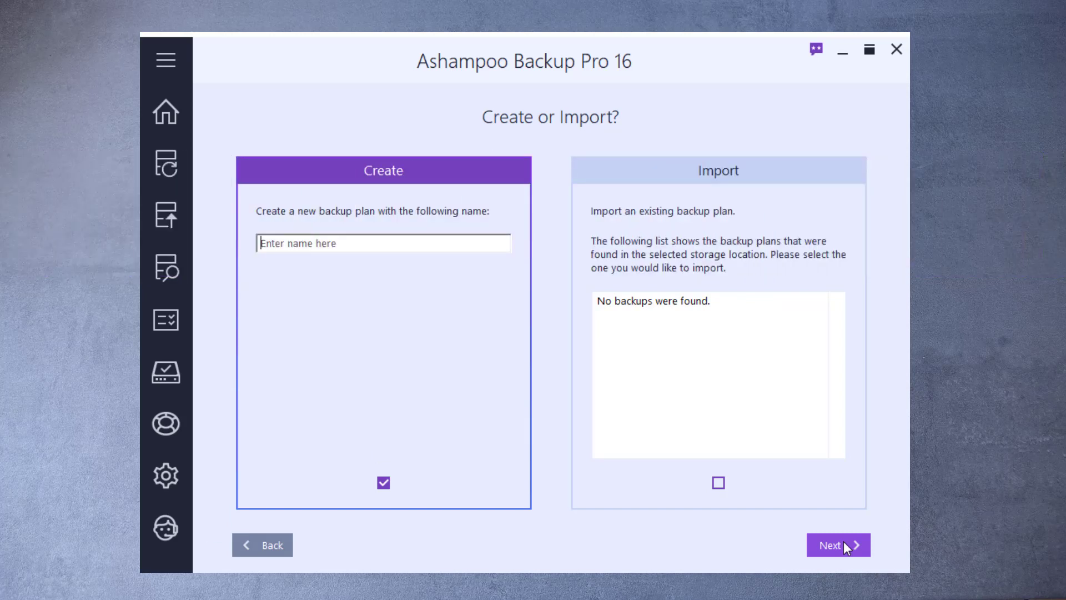
Create a new backup plan named "daily documents USB"
{"action": "type", "text": "dai"}
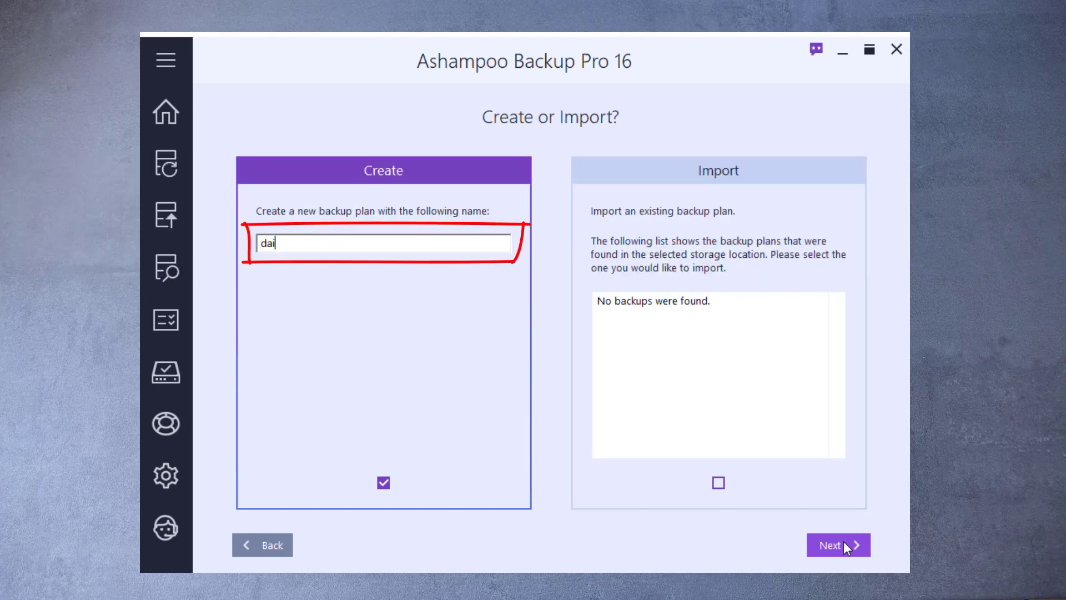
{"action": "type", "text": "ly documents USB"}
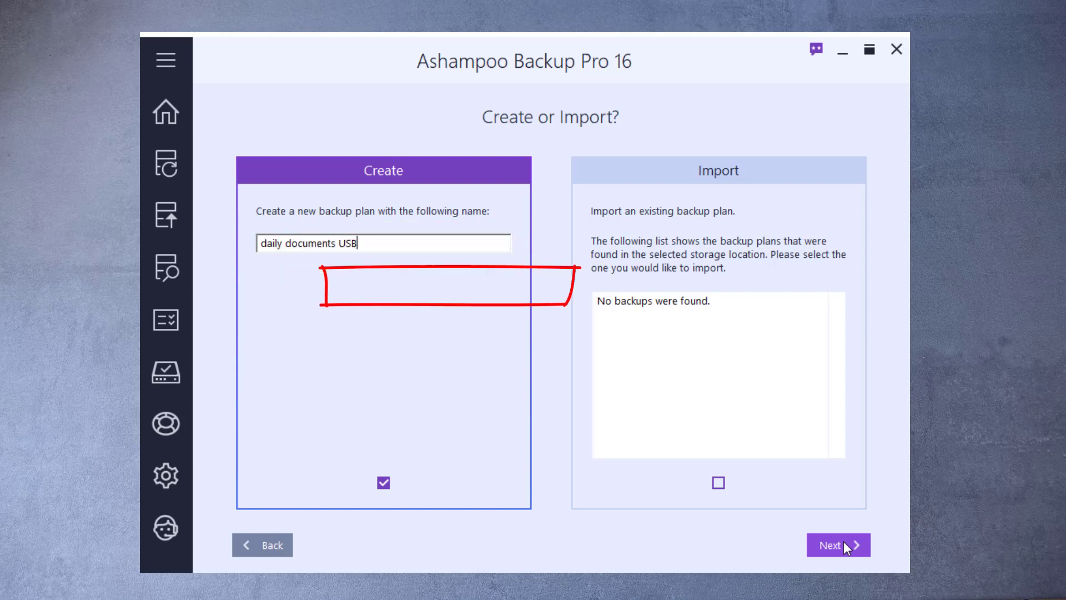
{"action": "left_click", "coordinate": [844, 543]}
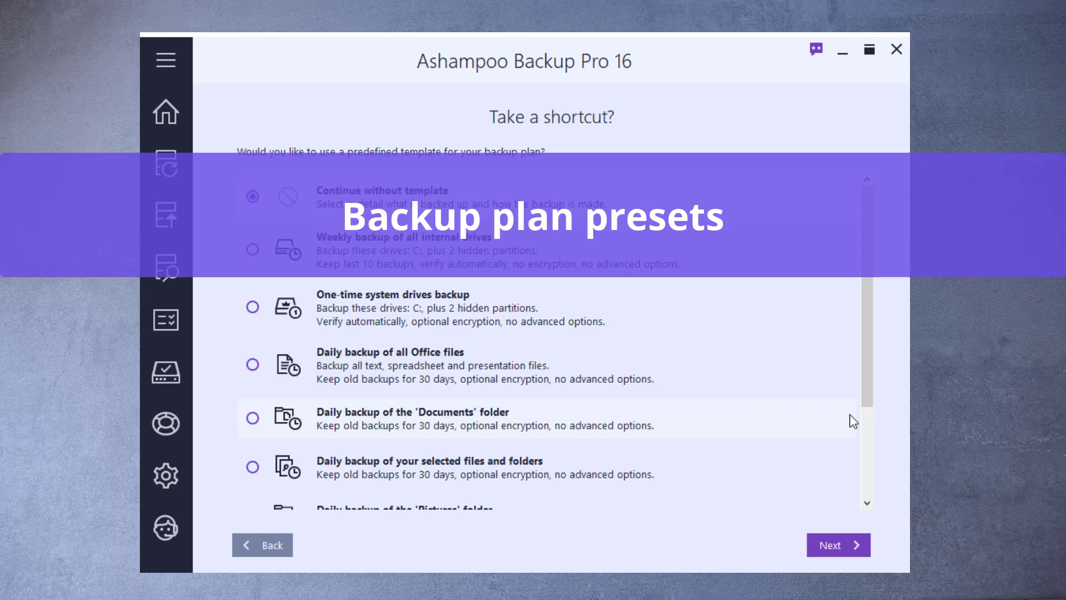
Look through the predefined backup plan templates and continue without a template
{"action": "scroll", "coordinate": [870, 360], "scroll_direction": "down", "scroll_amount": 1}
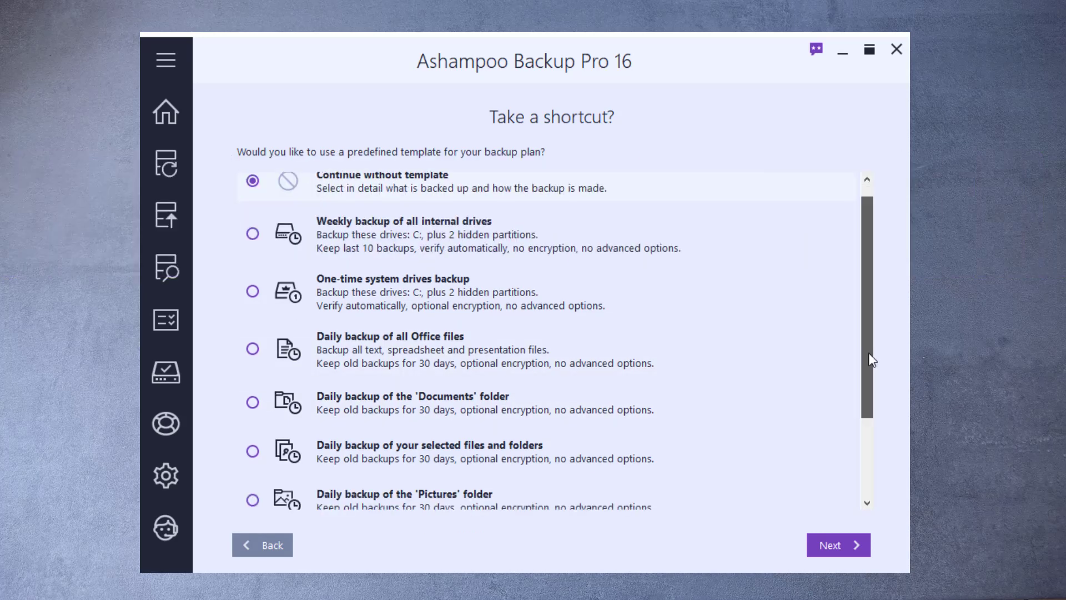
{"action": "left_click_drag", "start_coordinate": [870, 360], "coordinate": [883, 477]}
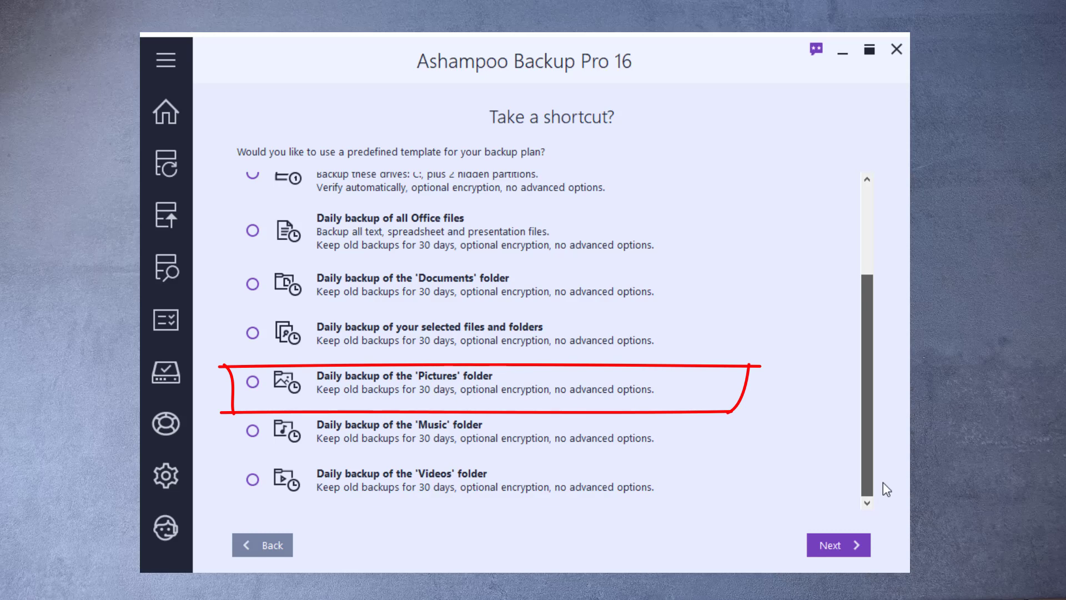
{"action": "left_click_drag", "start_coordinate": [883, 480], "coordinate": [863, 227]}
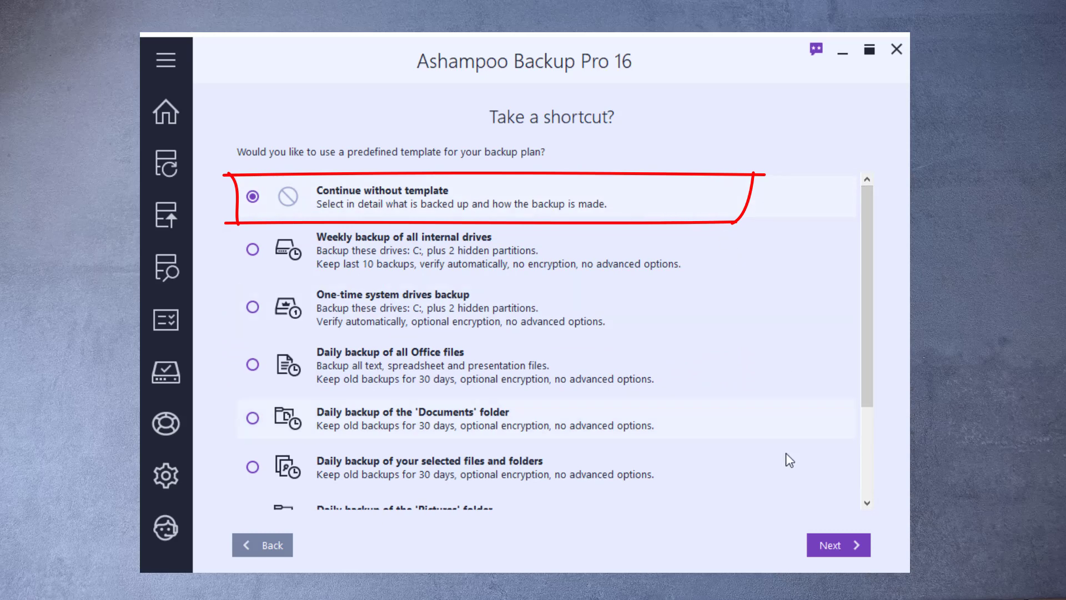
{"action": "left_click", "coordinate": [849, 548]}
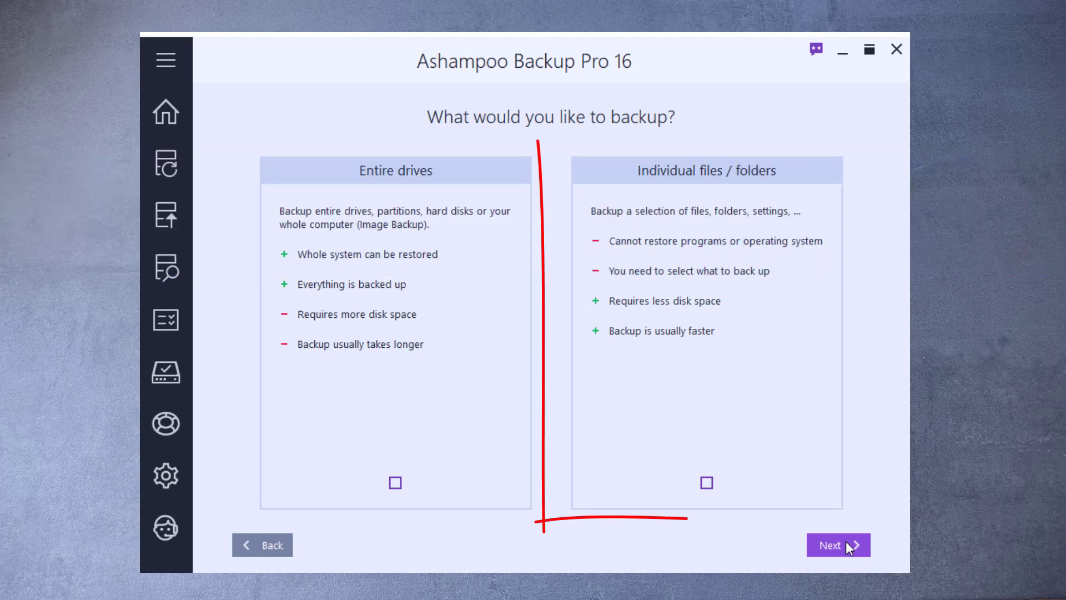
Set the plan to back up individual files and folders in the more efficient storage format
{"action": "left_click", "coordinate": [708, 483]}
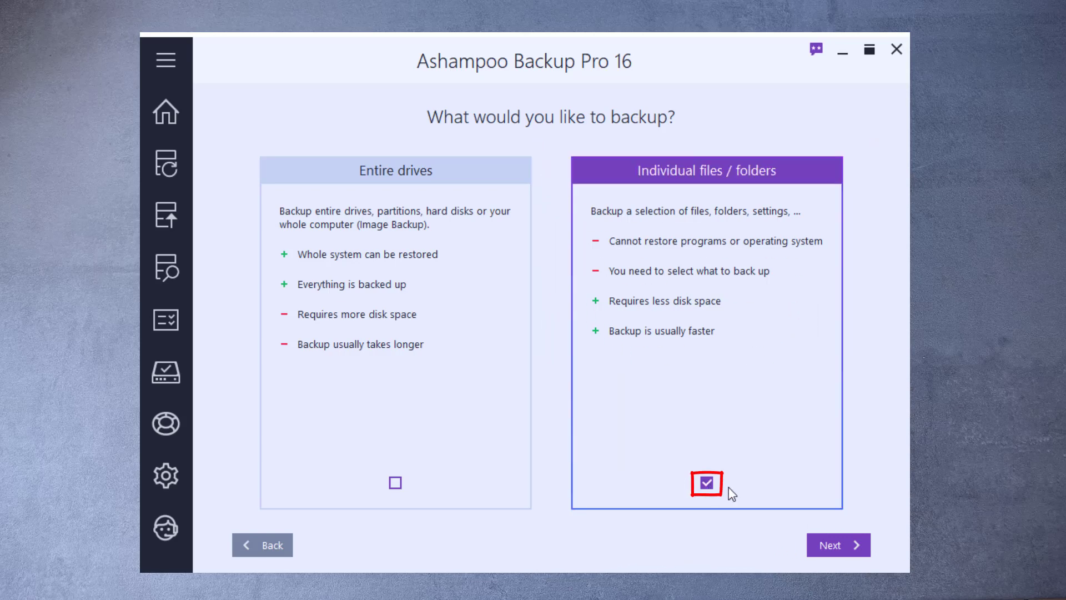
{"action": "left_click", "coordinate": [839, 545]}
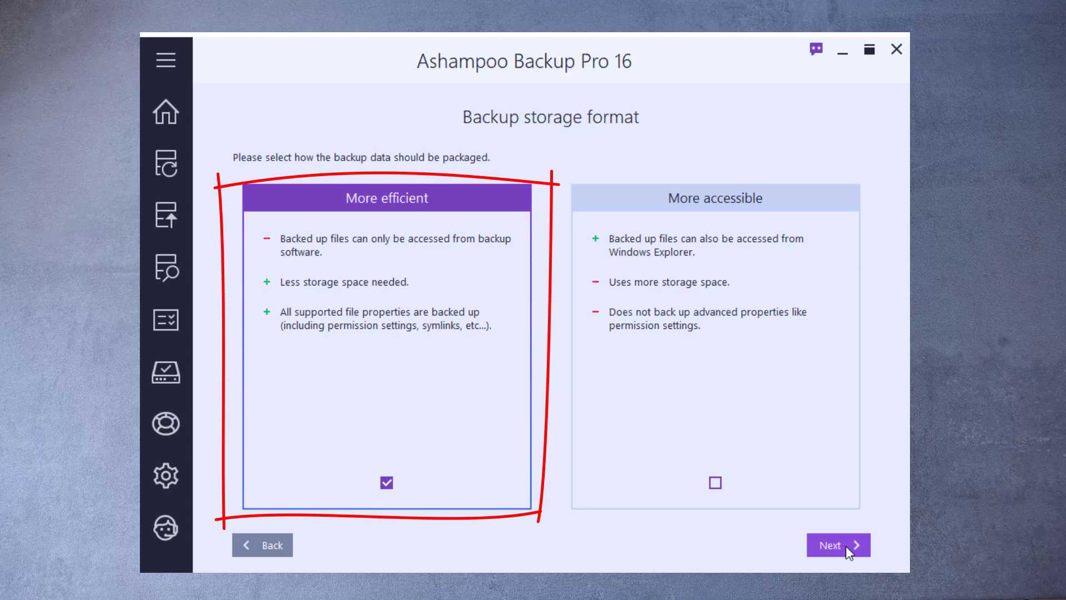
{"action": "left_click", "coordinate": [848, 548]}
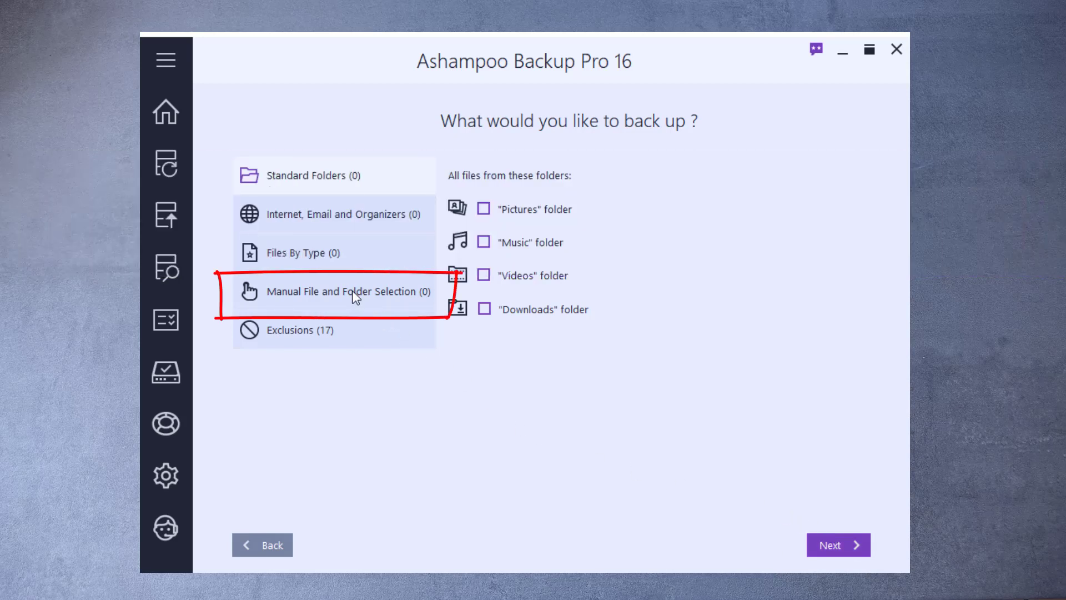
Add the Documents folder to the backup through manual file and folder selection and accept the selection
{"action": "left_click", "coordinate": [355, 298]}
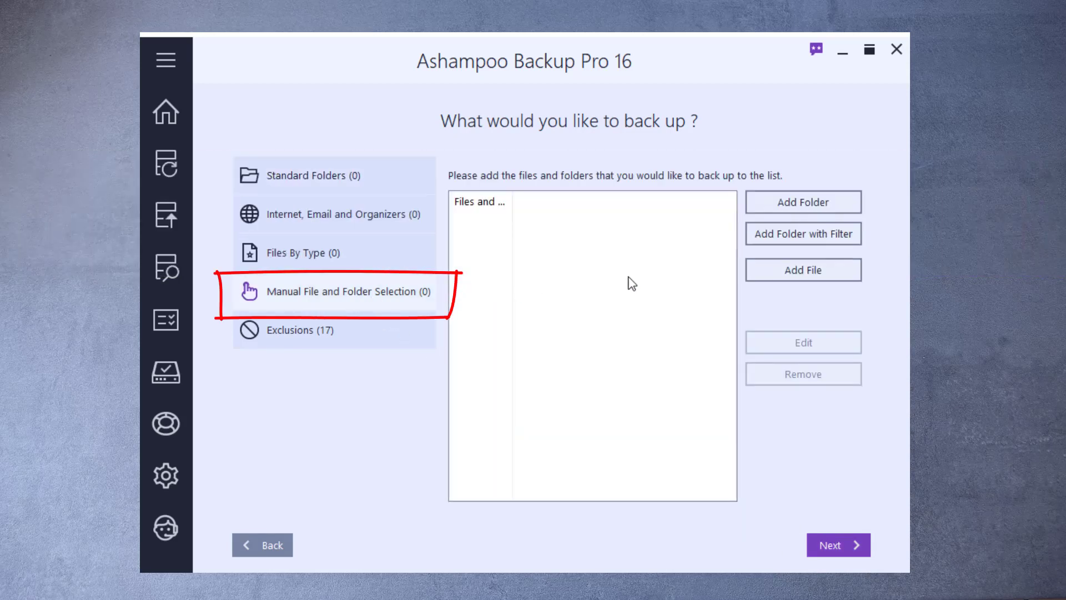
{"action": "left_click", "coordinate": [799, 202]}
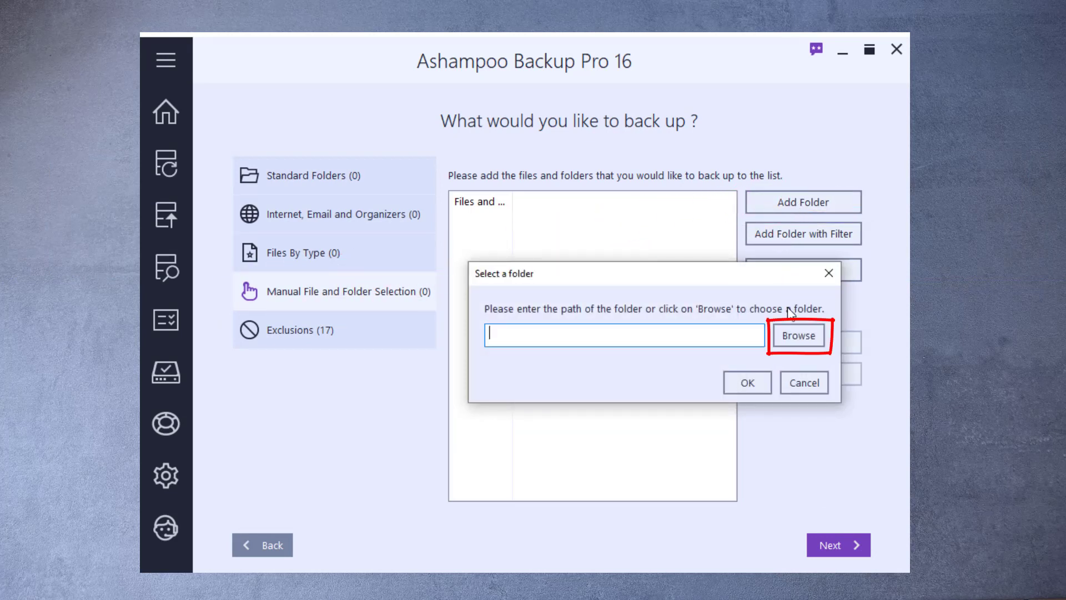
{"action": "left_click", "coordinate": [793, 343]}
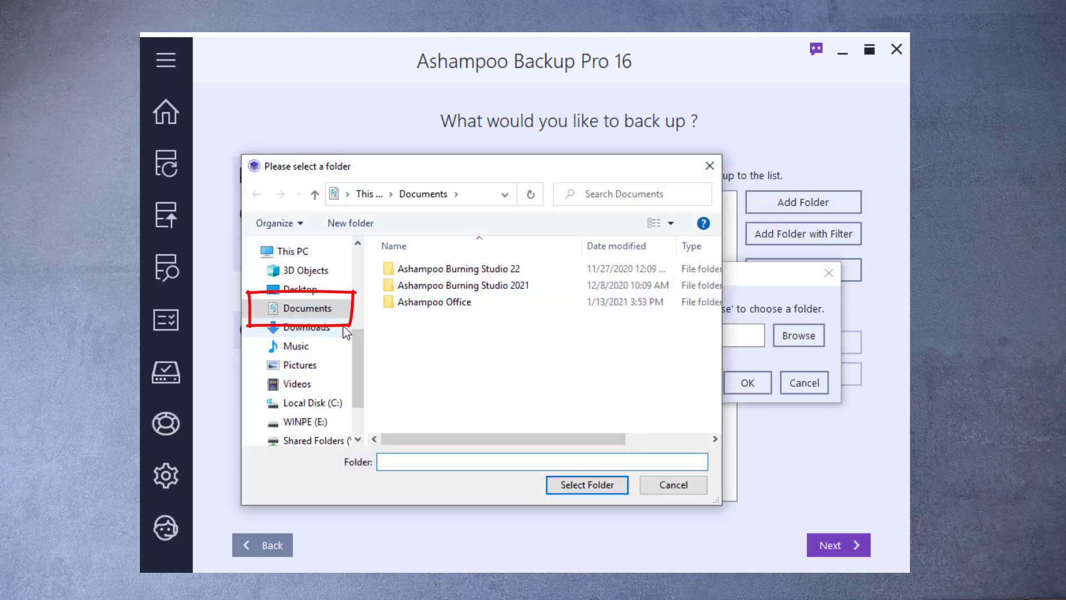
{"action": "left_click", "coordinate": [301, 314]}
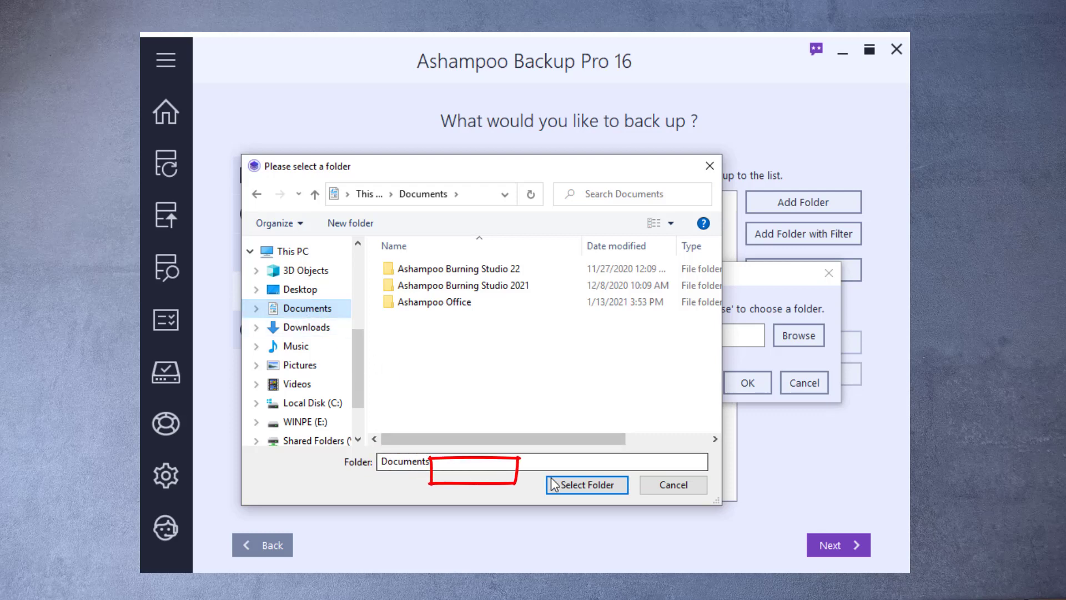
{"action": "left_click", "coordinate": [572, 487]}
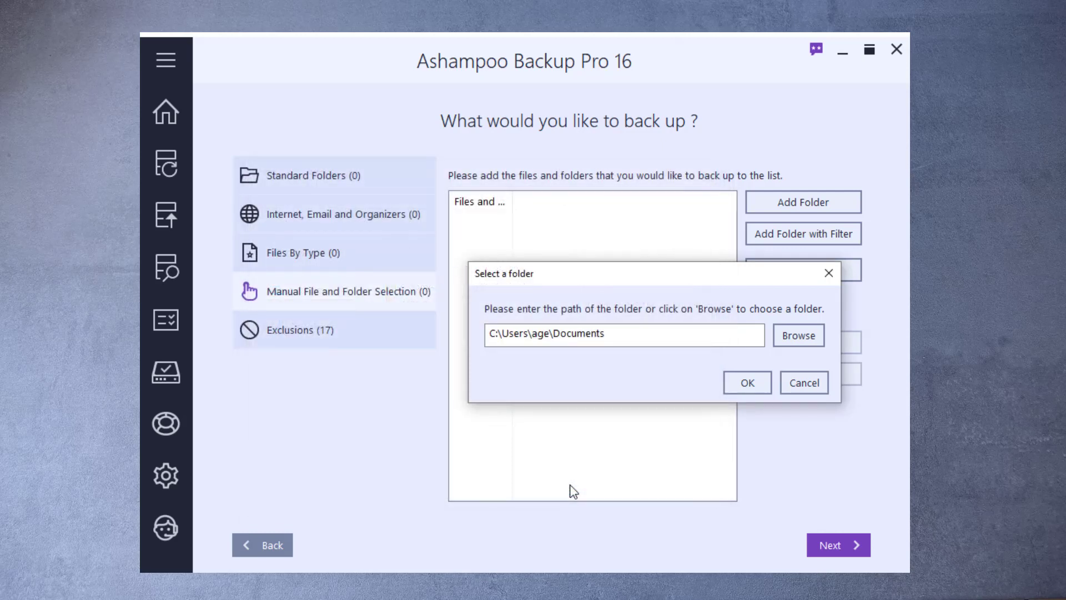
{"action": "left_click", "coordinate": [745, 389]}
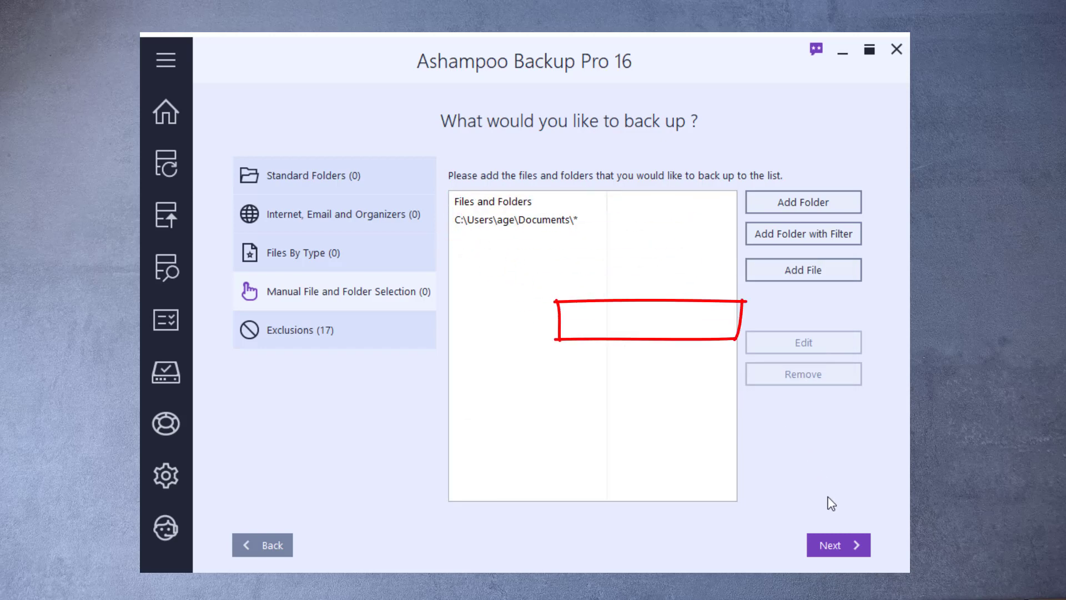
{"action": "left_click", "coordinate": [840, 545]}
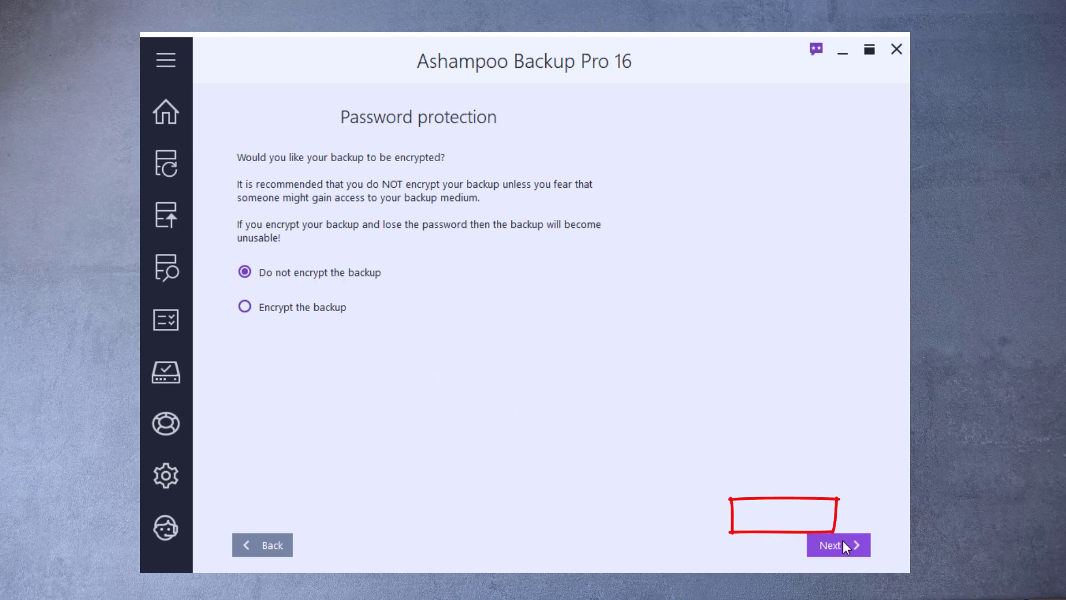
Leave the backup unencrypted and accept the advanced settings with ZLib compression
{"action": "left_click", "coordinate": [845, 546]}
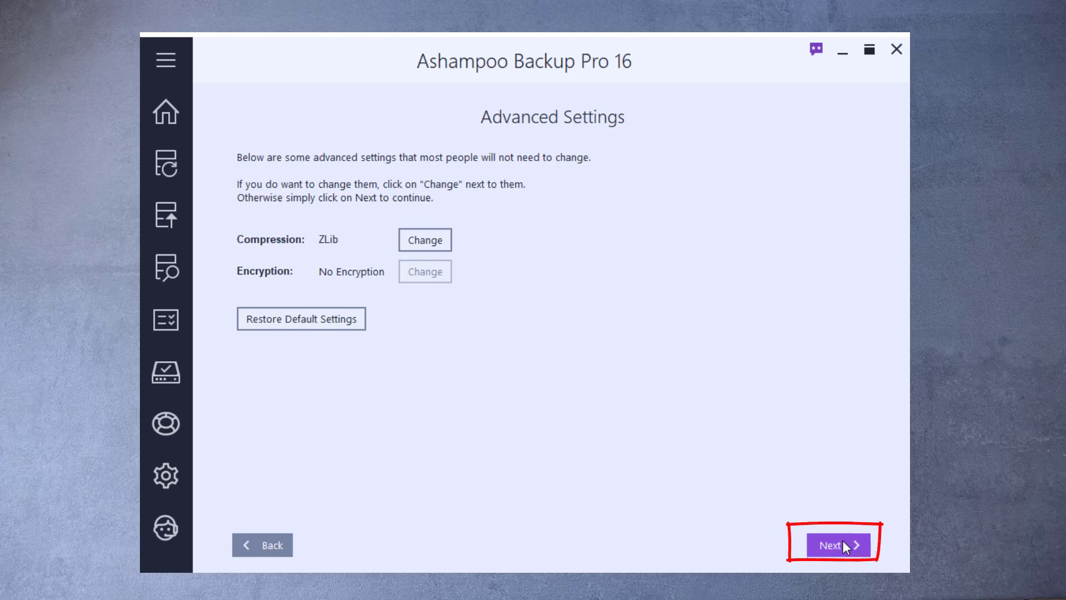
{"action": "left_click", "coordinate": [845, 545]}
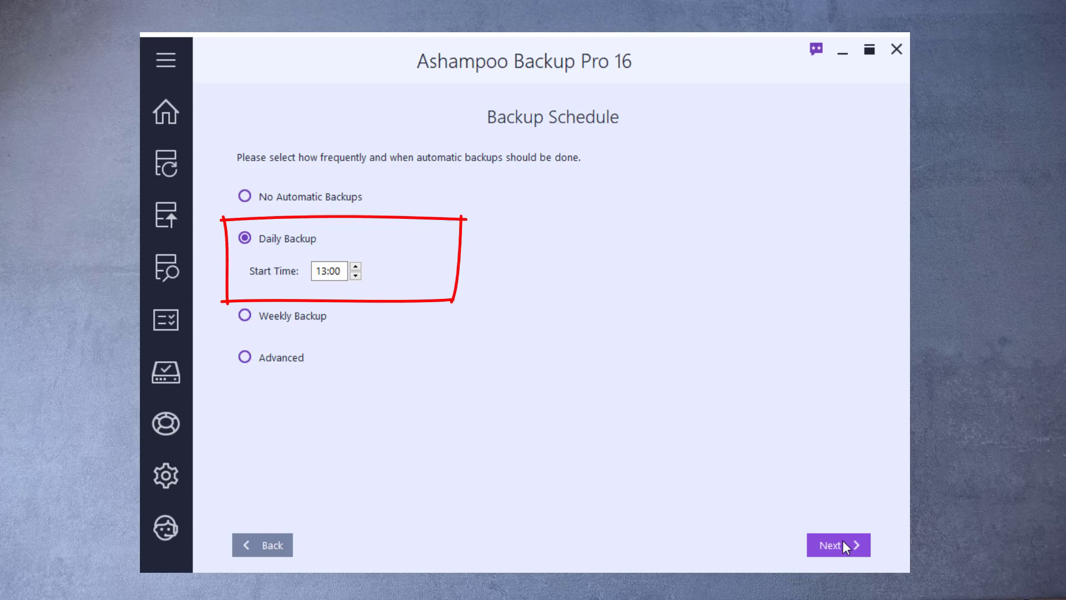
Accept a daily backup at 13:00, missed backups made at the next opportunity, and sleep mode allowed only on battery power
{"action": "left_click", "coordinate": [844, 545]}
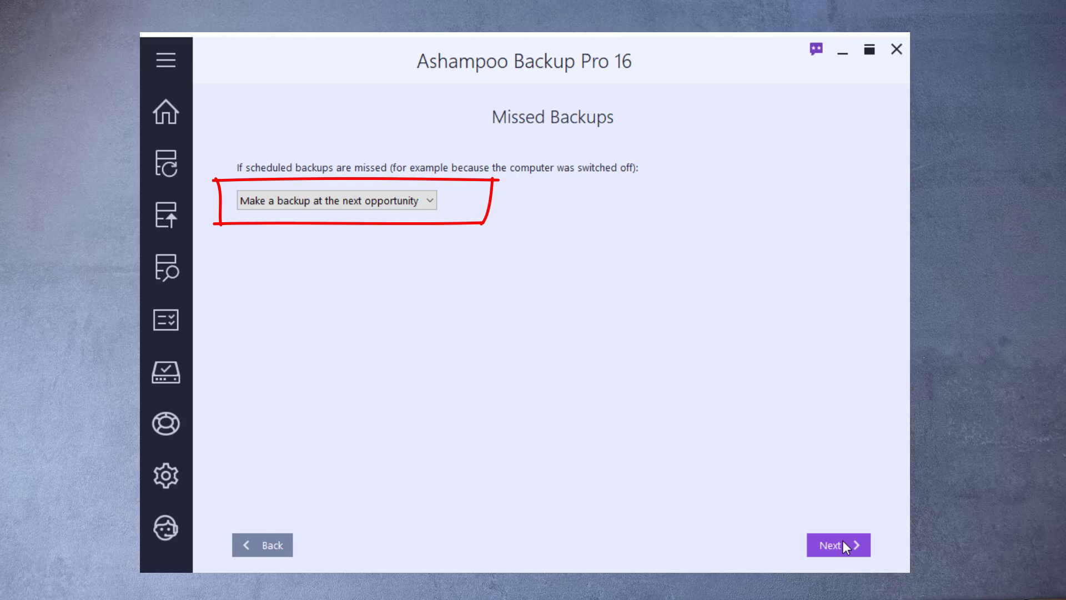
{"action": "left_click", "coordinate": [845, 547]}
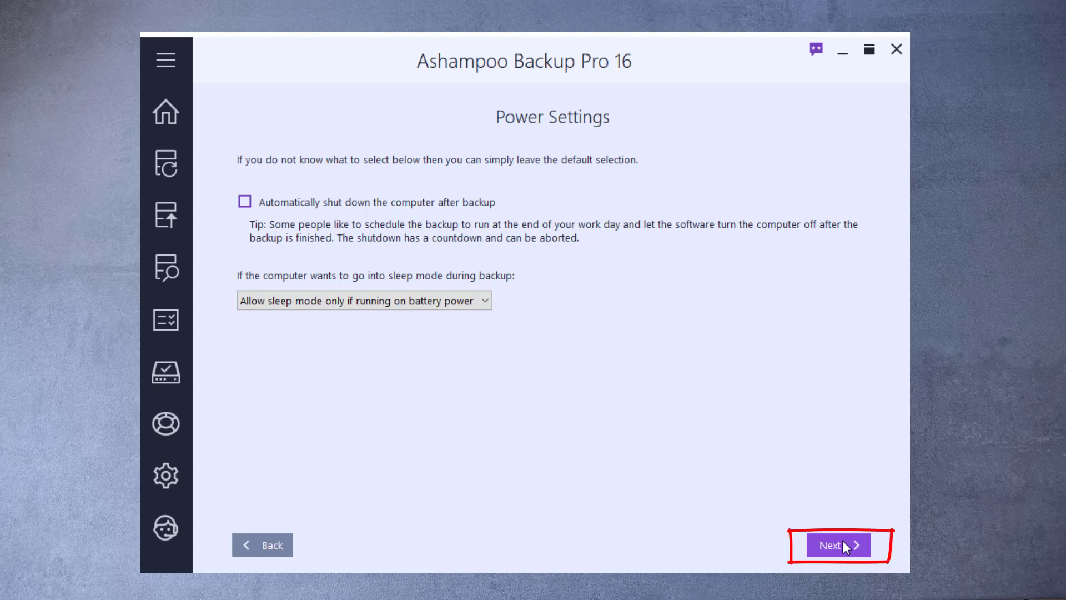
{"action": "left_click", "coordinate": [843, 542]}
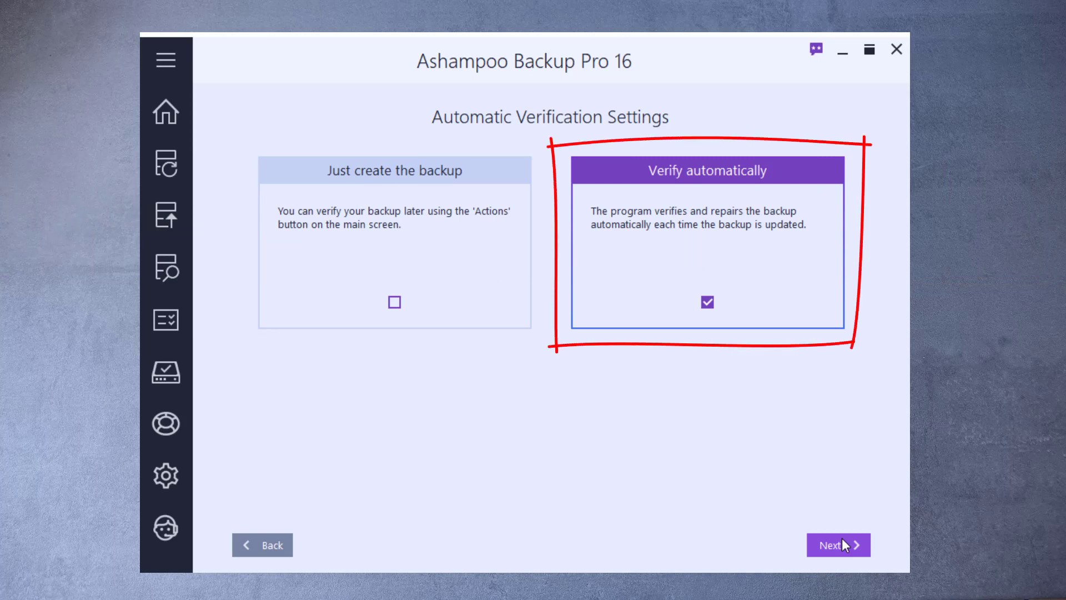
Accept automatic verification and normal backup reports with 9 old reports kept, without sending reports via email
{"action": "left_click", "coordinate": [843, 543]}
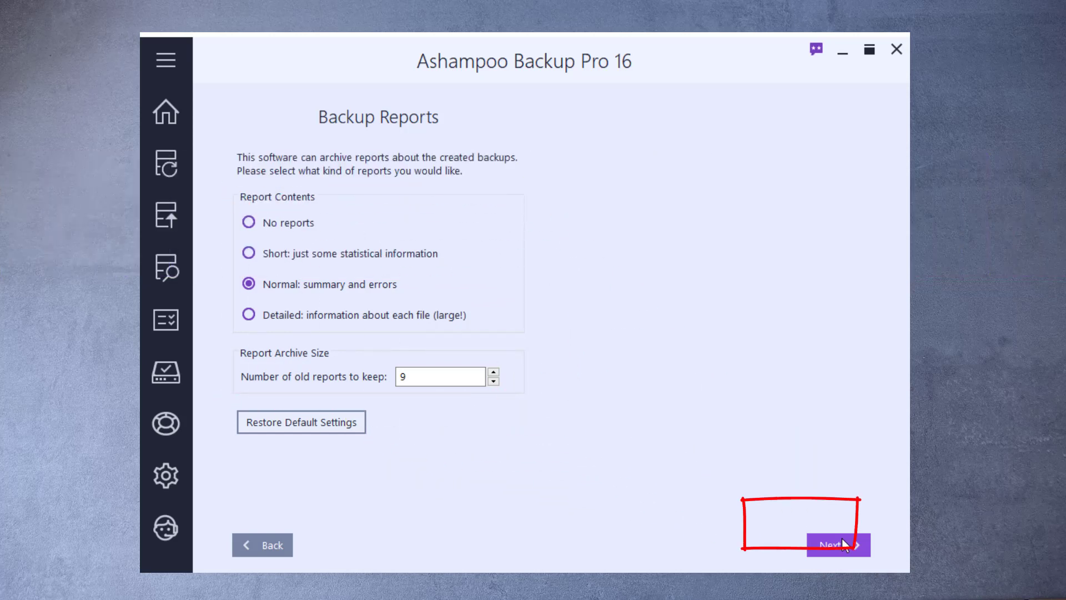
{"action": "left_click", "coordinate": [843, 541]}
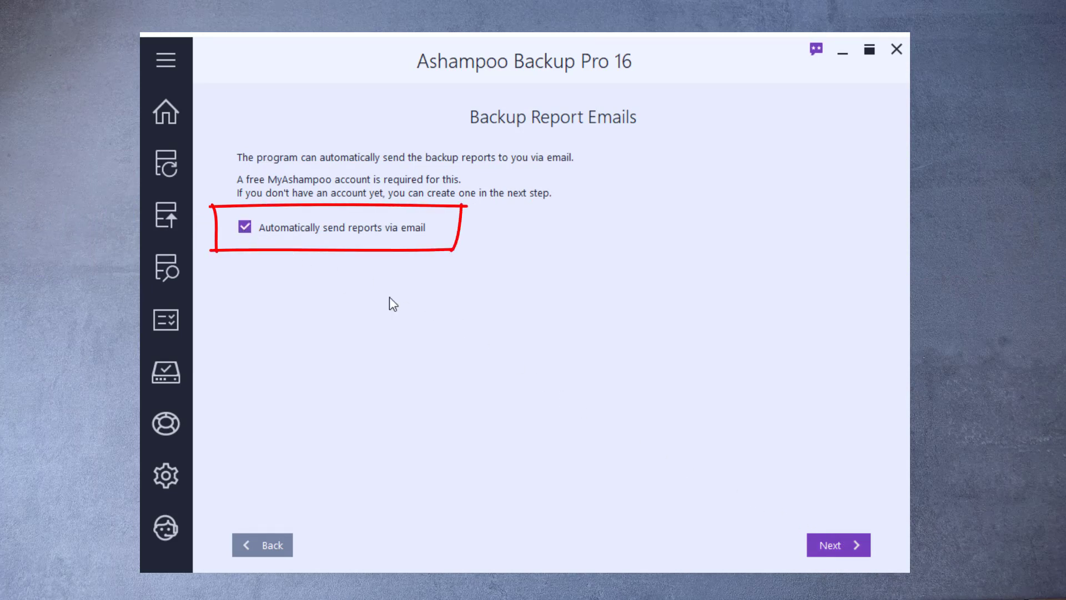
{"action": "left_click", "coordinate": [827, 542]}
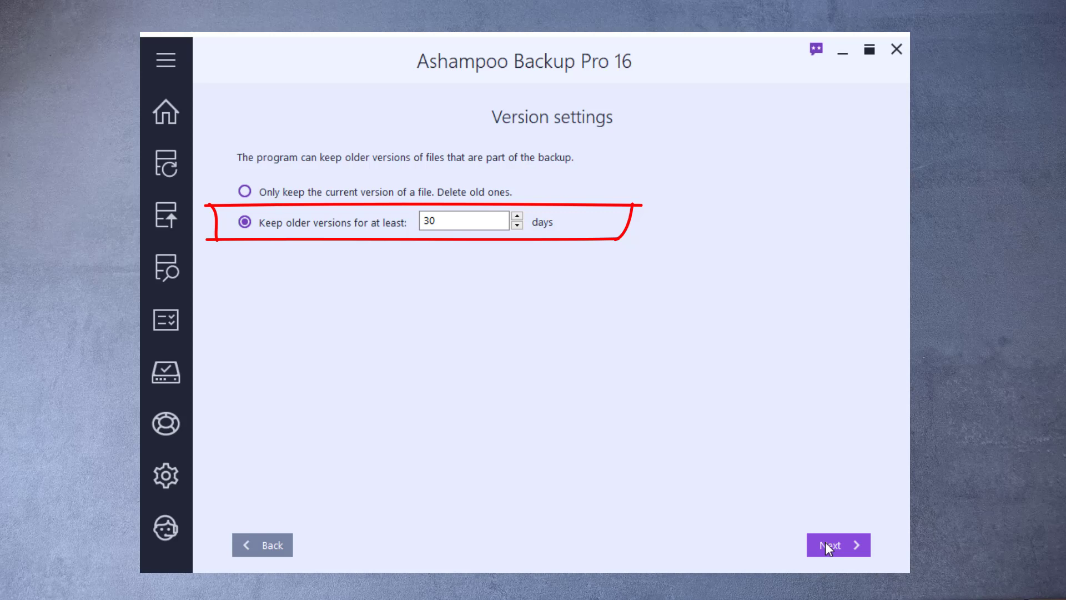
Keep older file versions for at least 30 days, save the plan with administrator permission, and return to the main menu
{"action": "left_click", "coordinate": [825, 542]}
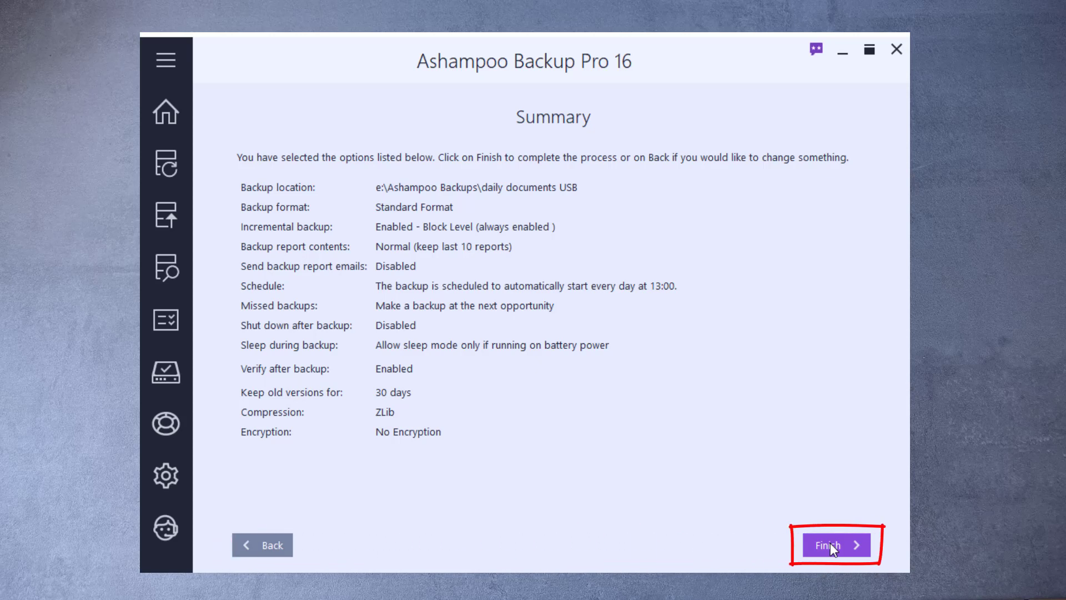
{"action": "left_click", "coordinate": [831, 542]}
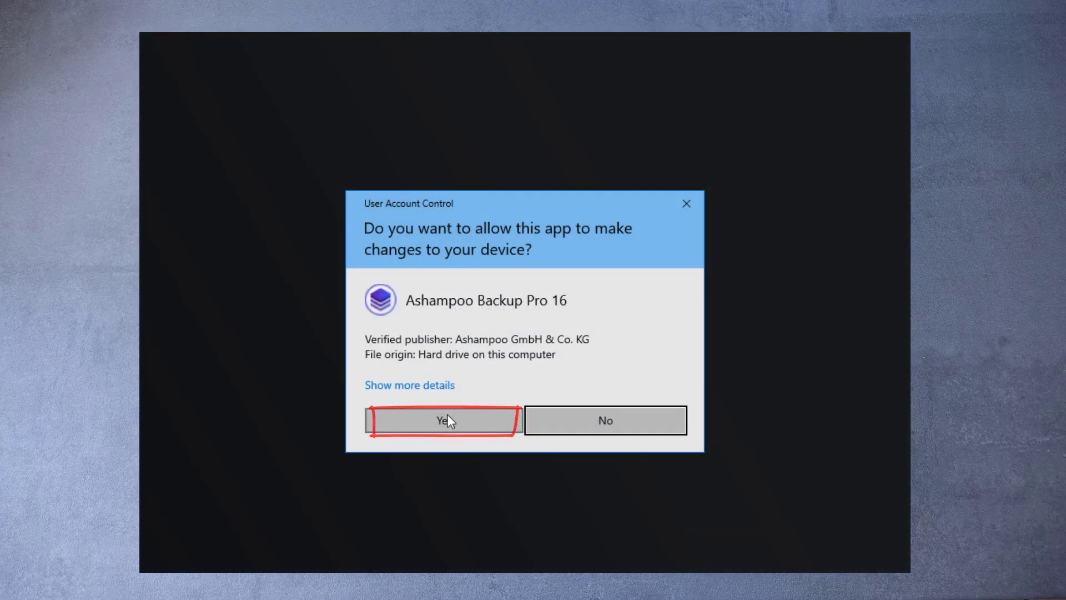
{"action": "left_click", "coordinate": [447, 420]}
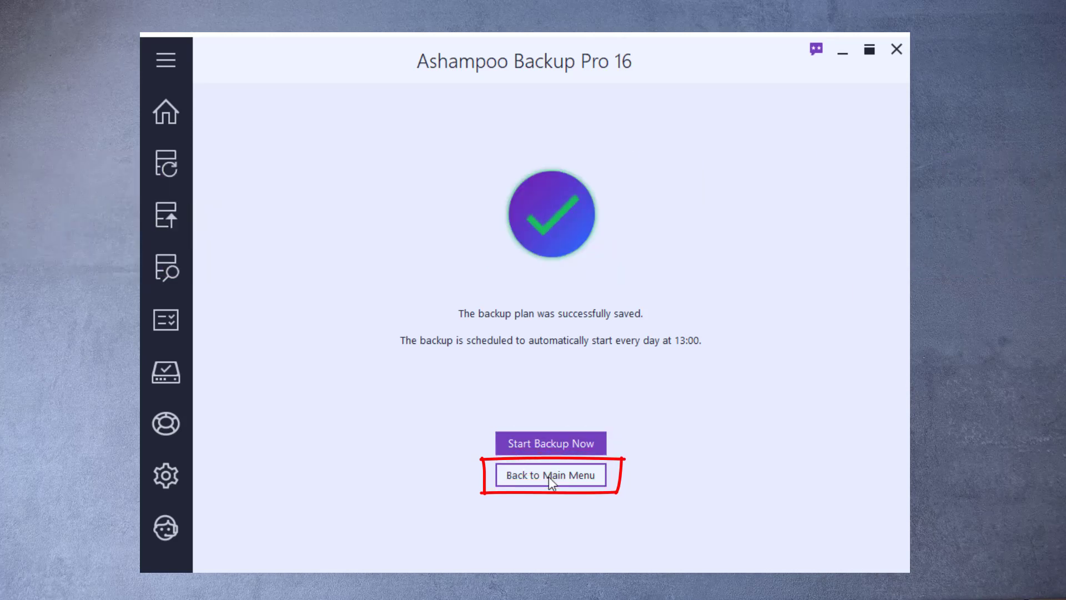
{"action": "left_click", "coordinate": [549, 476]}
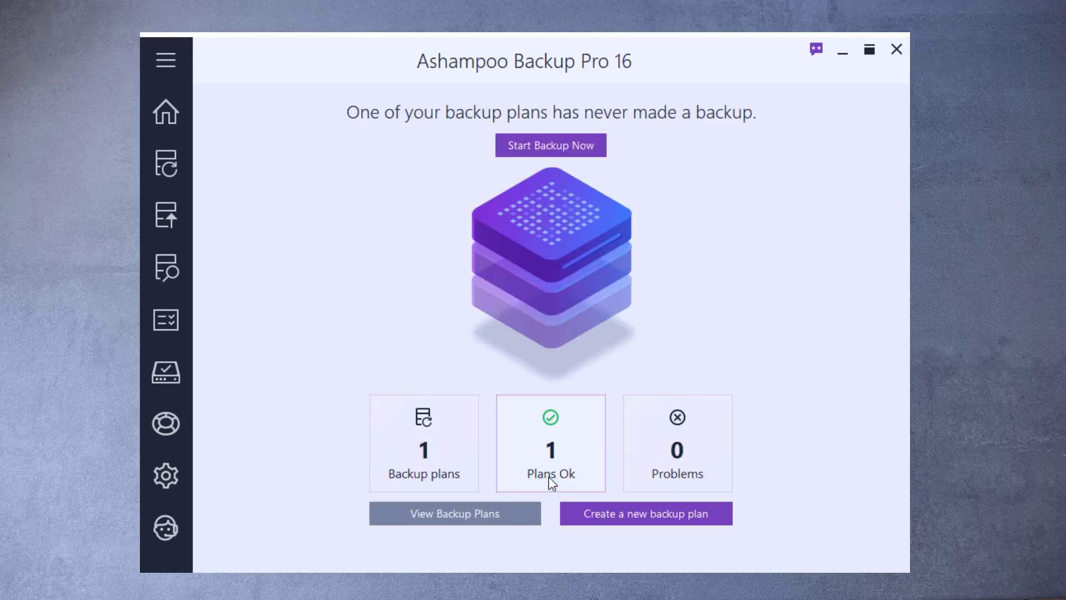
Review the status and execution times of the saved backup plans and return to the overview
{"action": "left_click", "coordinate": [448, 517]}
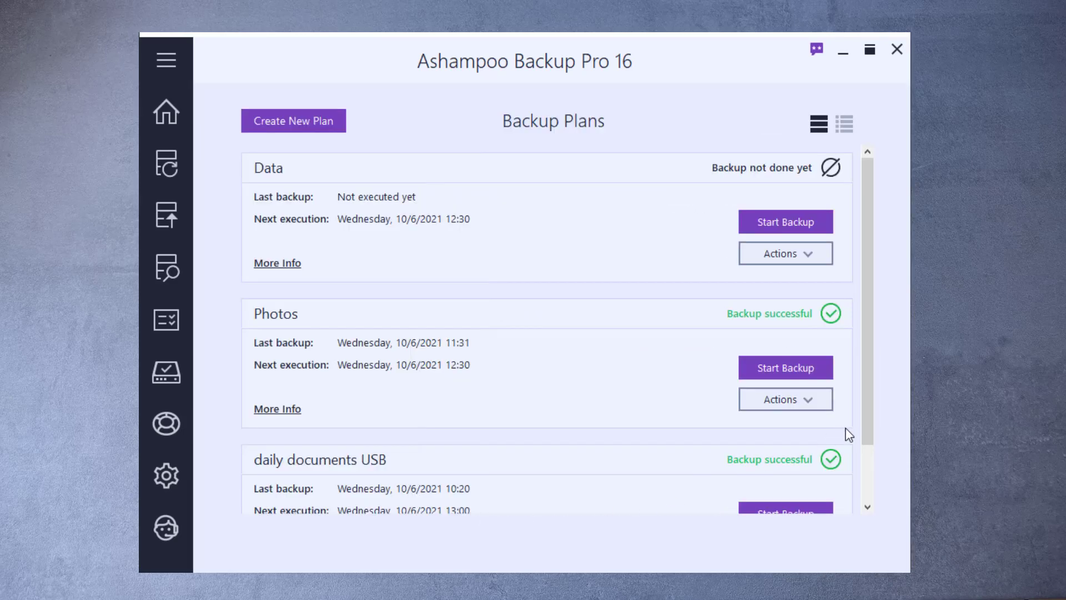
{"action": "left_click_drag", "start_coordinate": [872, 373], "coordinate": [871, 466]}
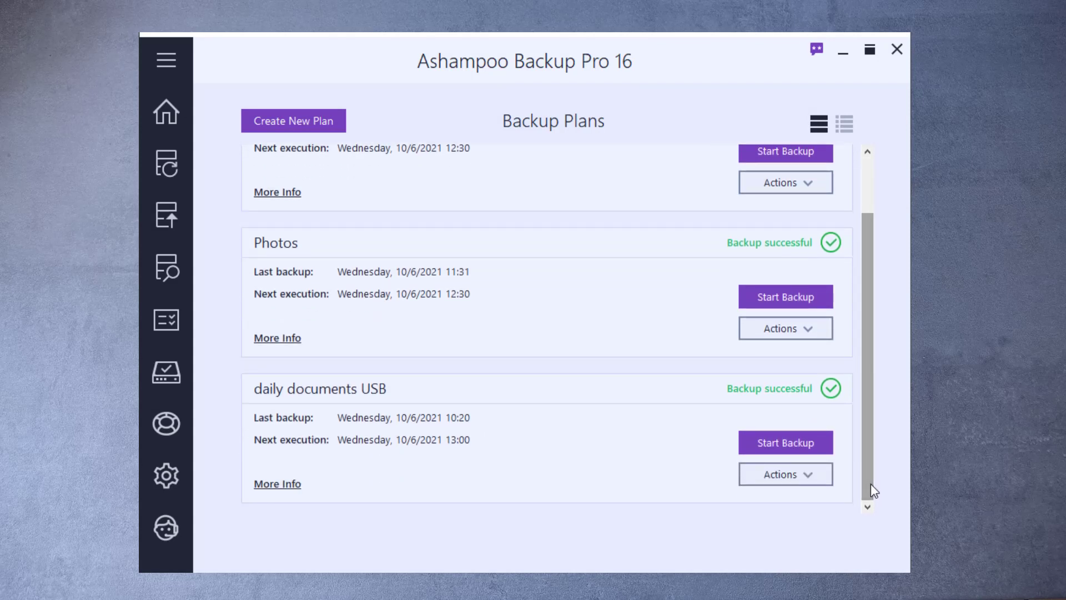
{"action": "left_click", "coordinate": [288, 340]}
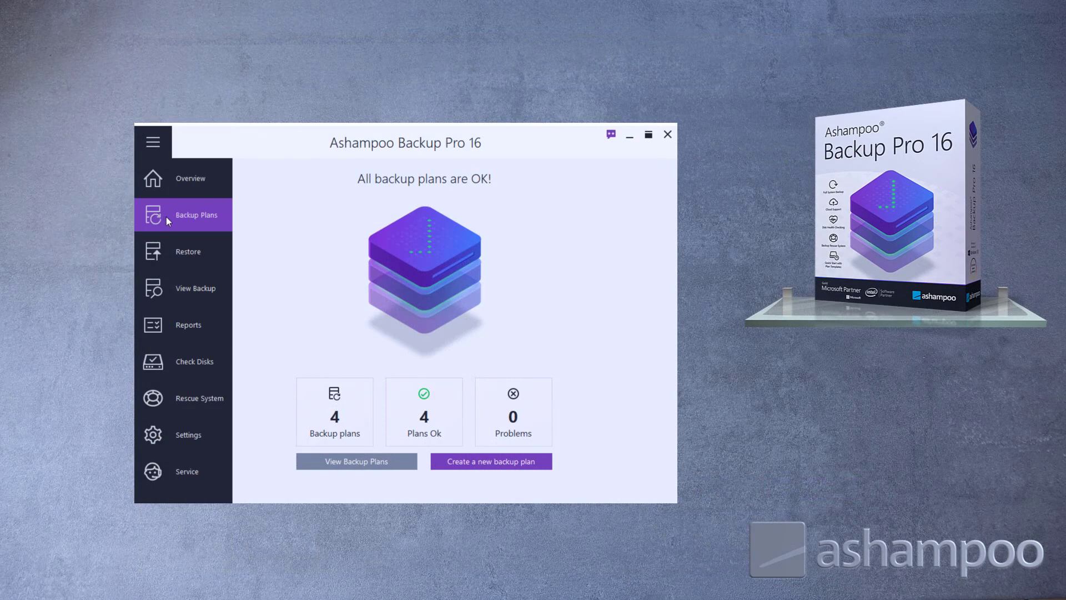
{"action": "left_click", "coordinate": [166, 216]}
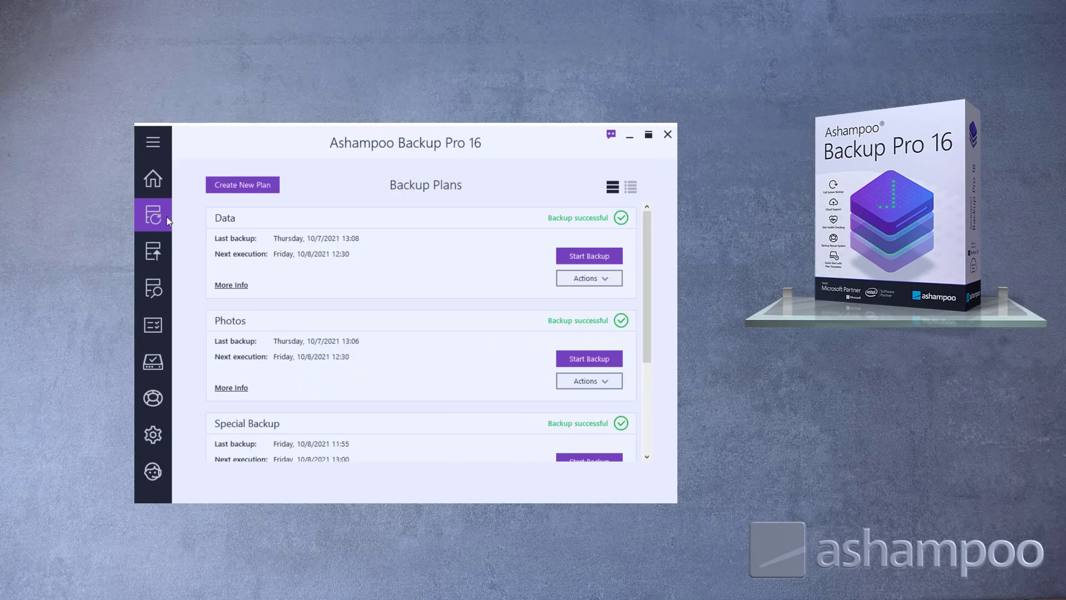
{"action": "left_click", "coordinate": [156, 186]}
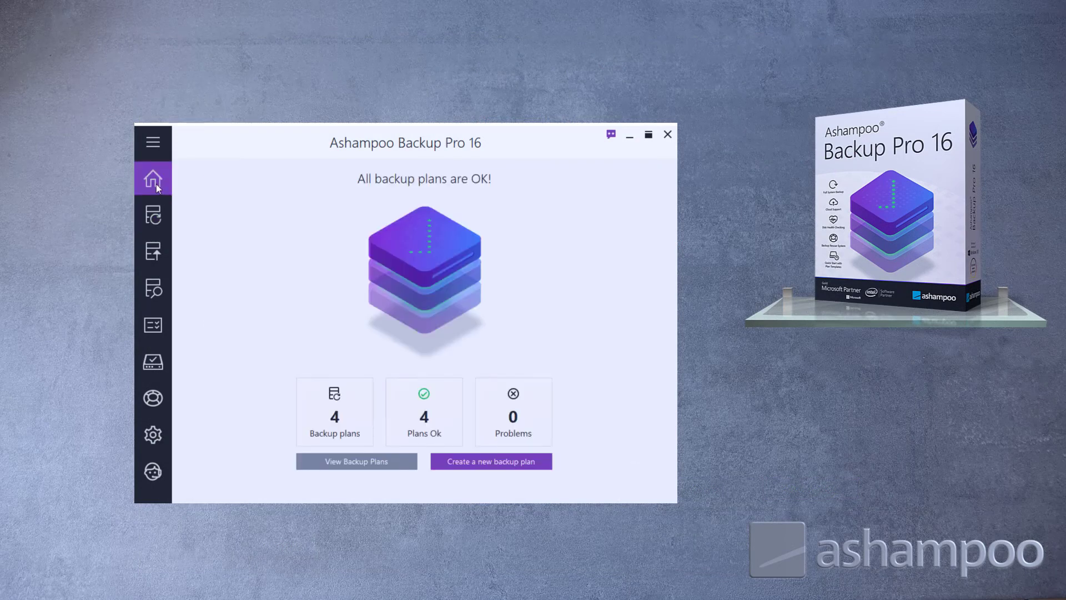